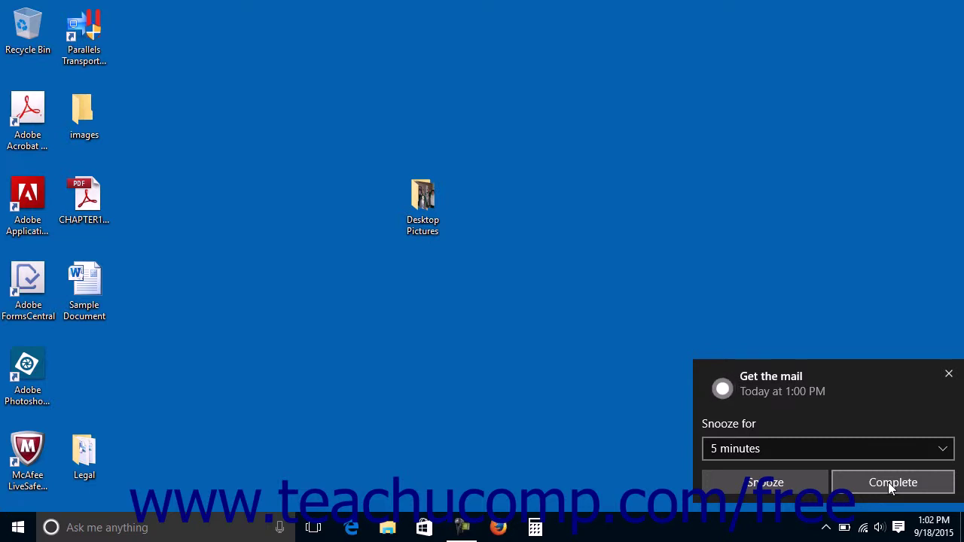
- Leave the snooze at 5 minutes and mark the 'Get the mail' reminder complete
left_click(920, 451)
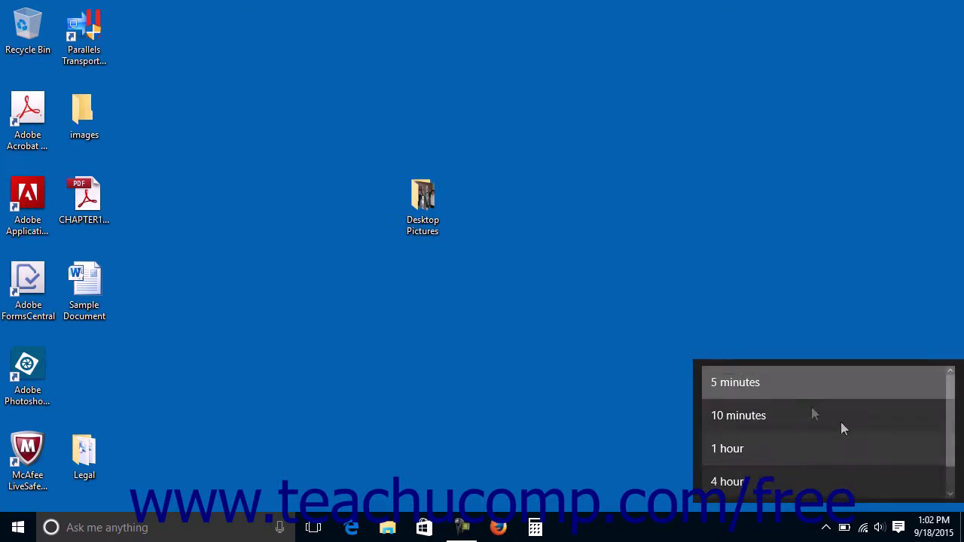
left_click(799, 386)
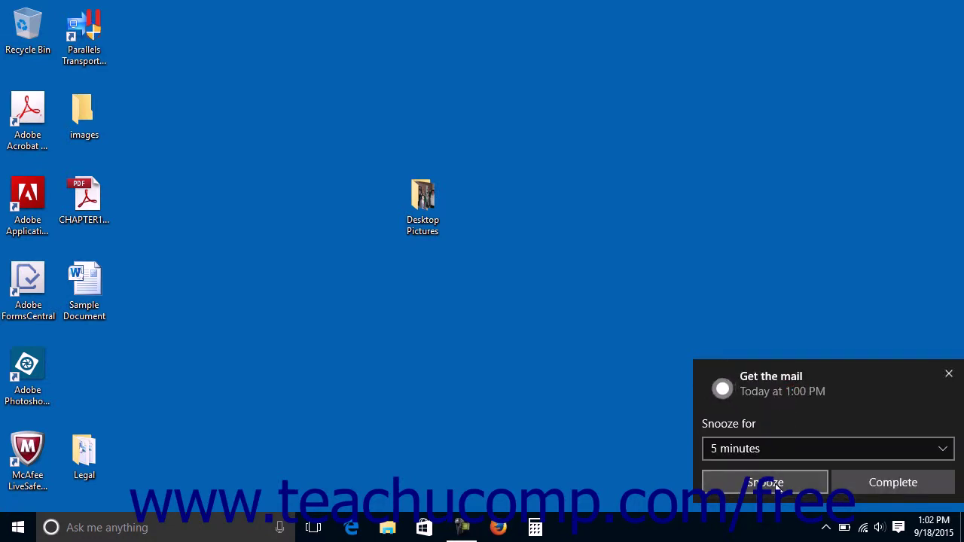
left_click(868, 489)
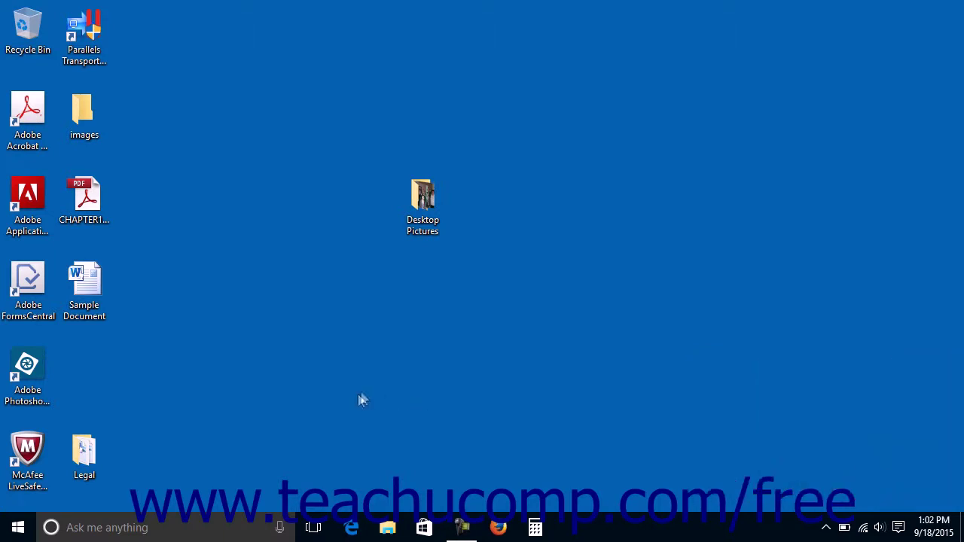
- Open Cortana and switch to its Home feed from the page menu
left_click(179, 527)
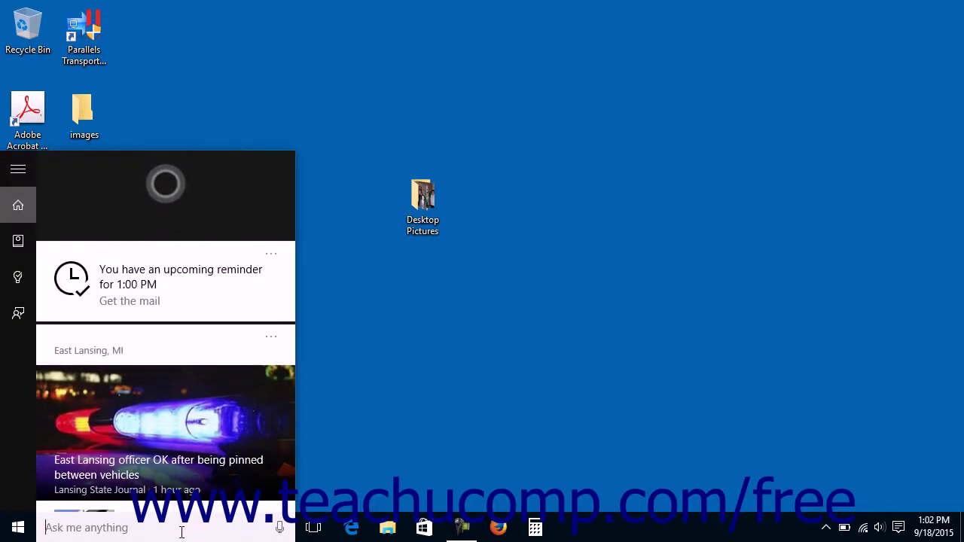
left_click(20, 173)
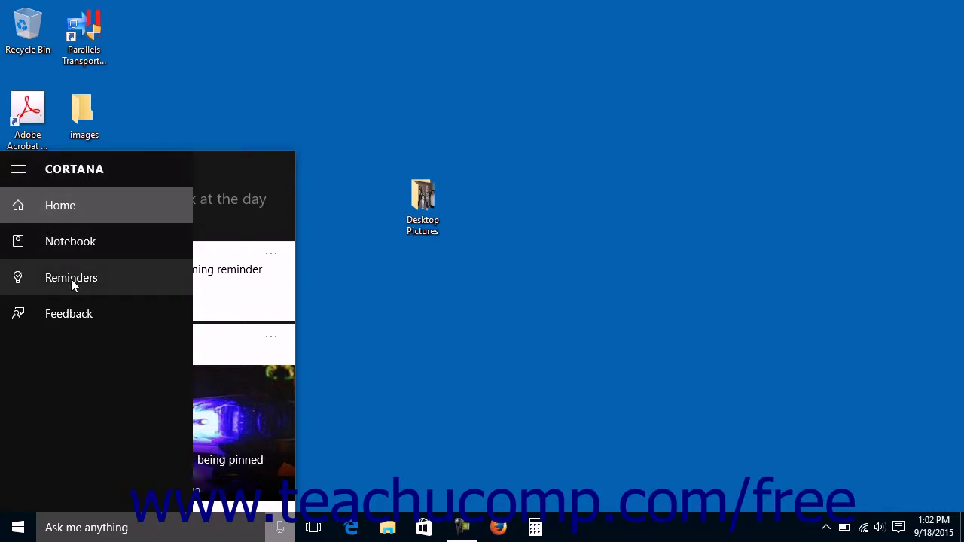
left_click(48, 210)
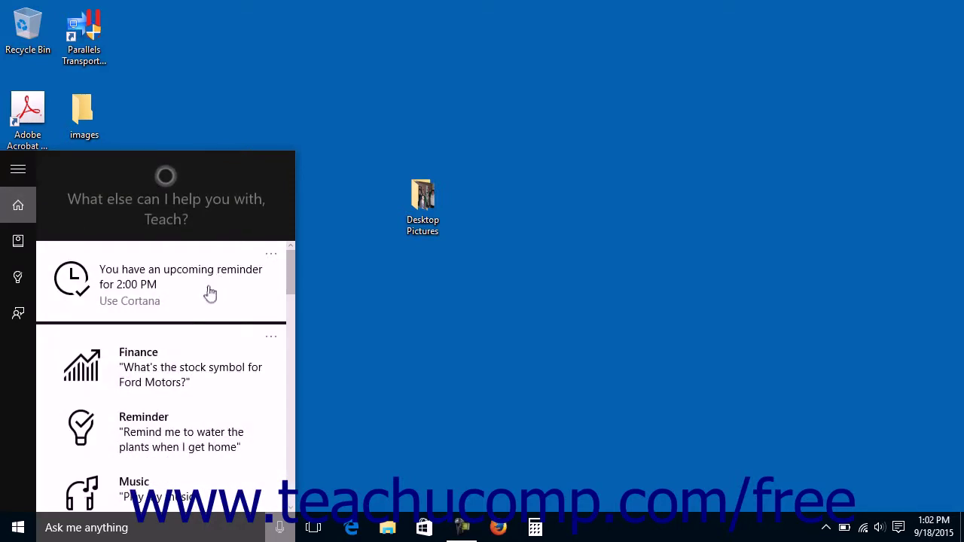
- Scroll the Home feed past East Lansing local news and Microsoft news to today's recommended news
scroll(210, 294, "down", 1)
scroll(194, 332, "down", 2)
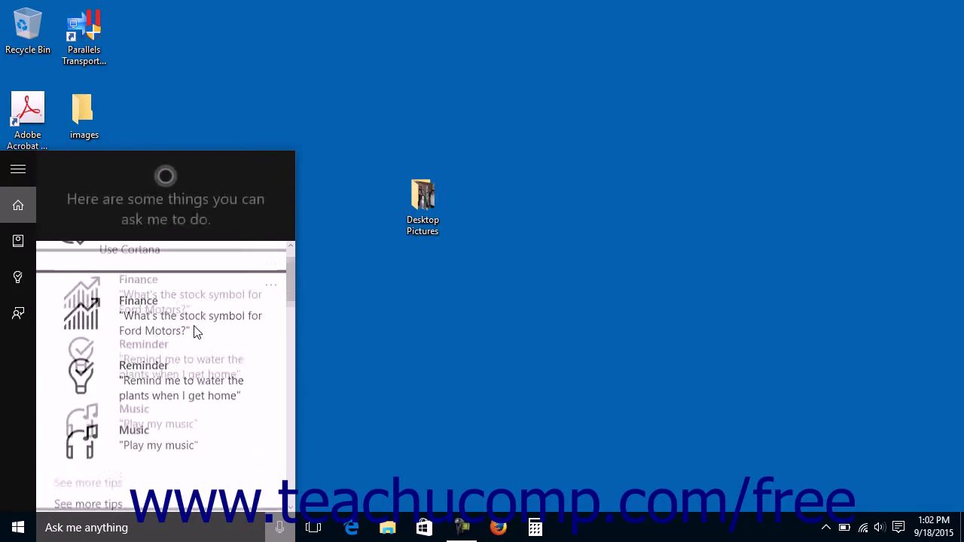
scroll(193, 336, "down", 1)
scroll(193, 335, "down", 1)
scroll(192, 336, "down", 1)
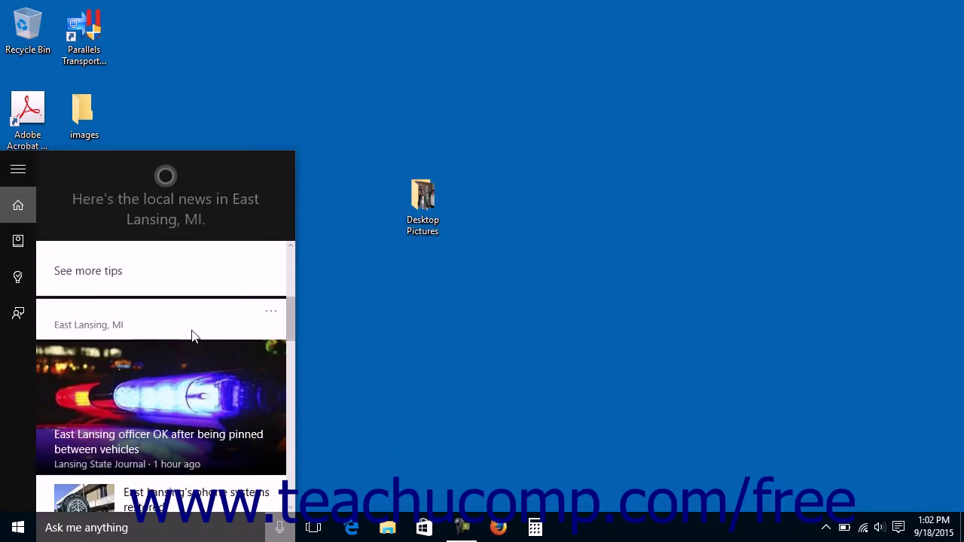
scroll(192, 335, "down", 2)
scroll(192, 335, "down", 1)
scroll(191, 335, "down", 1)
scroll(187, 364, "down", 1)
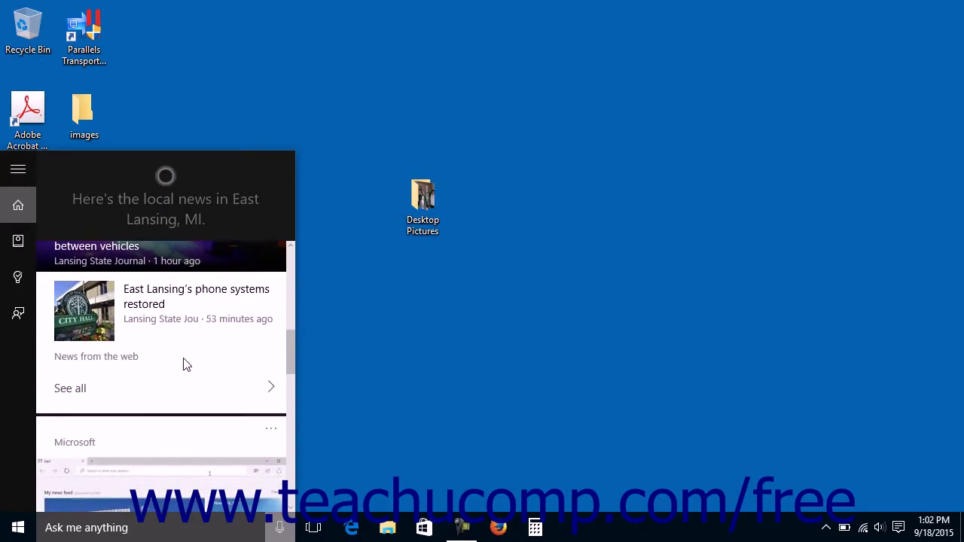
scroll(183, 359, "down", 2)
scroll(183, 359, "down", 1)
scroll(183, 359, "down", 1)
scroll(183, 357, "down", 2)
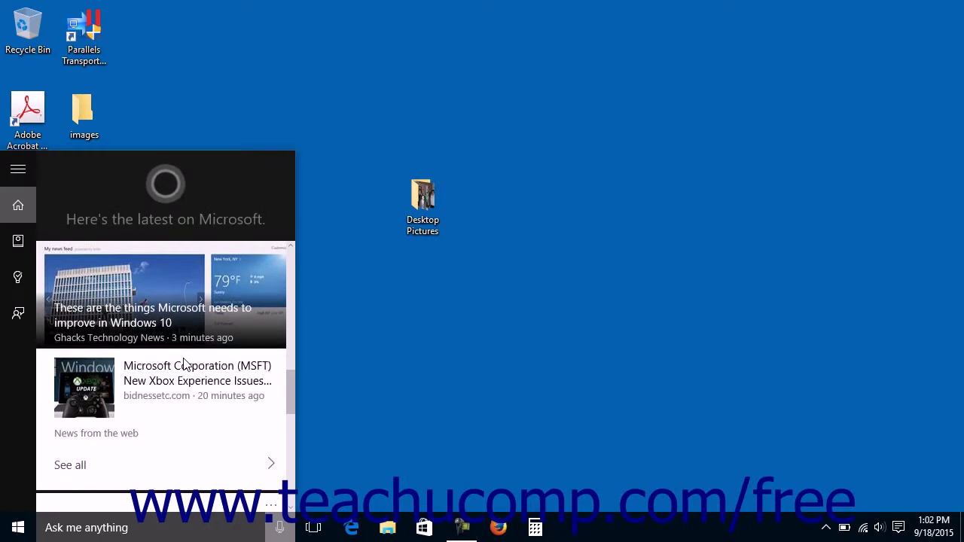
scroll(184, 362, "down", 1)
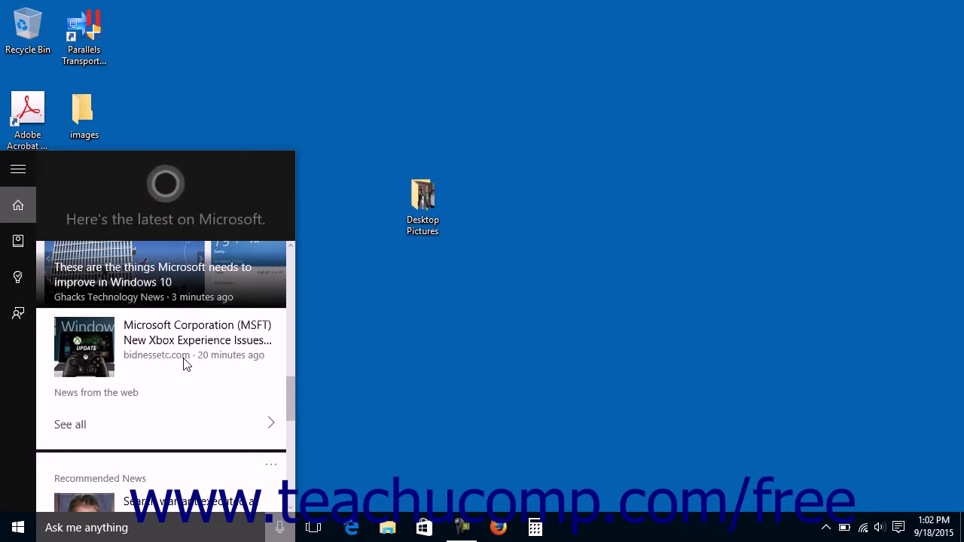
scroll(186, 365, "down", 1)
scroll(186, 364, "down", 3)
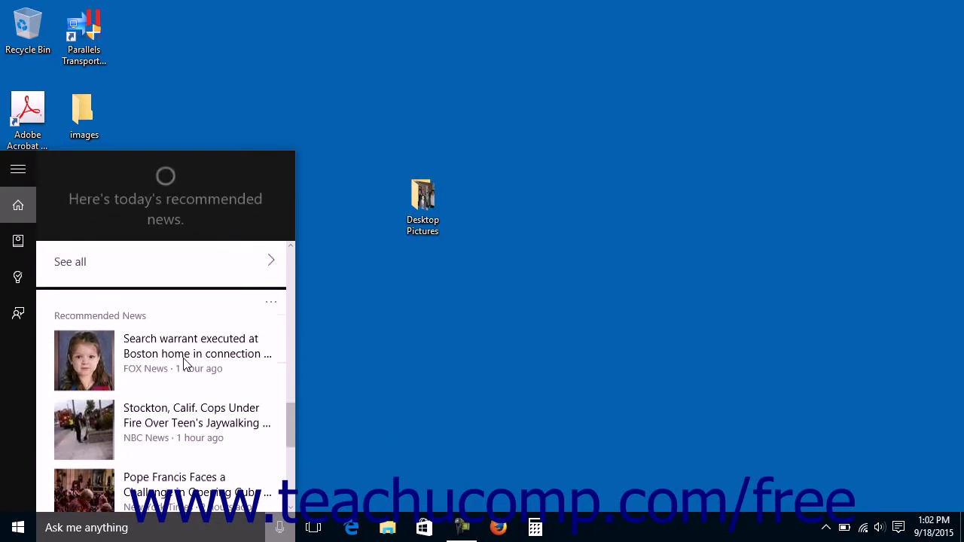
- Browse the Notebook's Cortana tips and Eat & Drink entries, then view the Reminders page
left_click(24, 239)
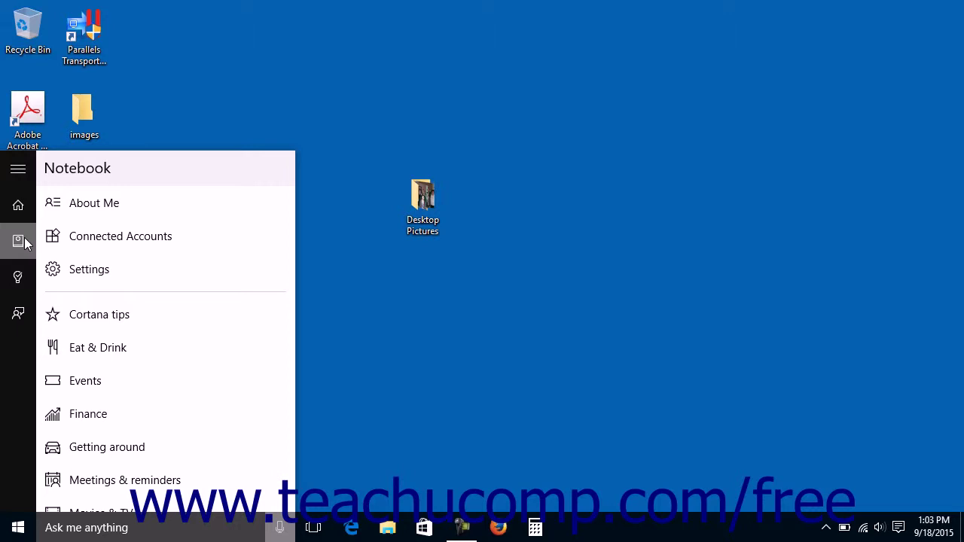
left_click(100, 316)
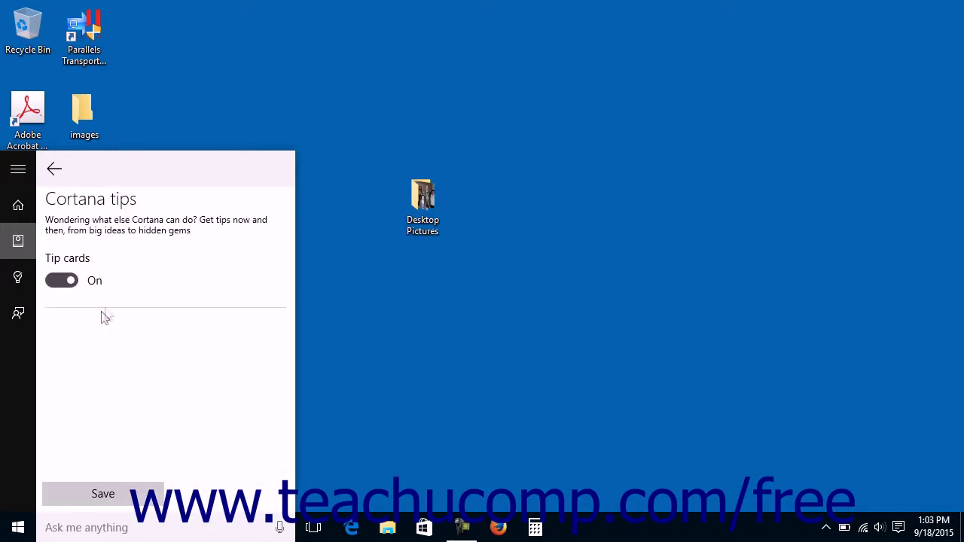
left_click(19, 241)
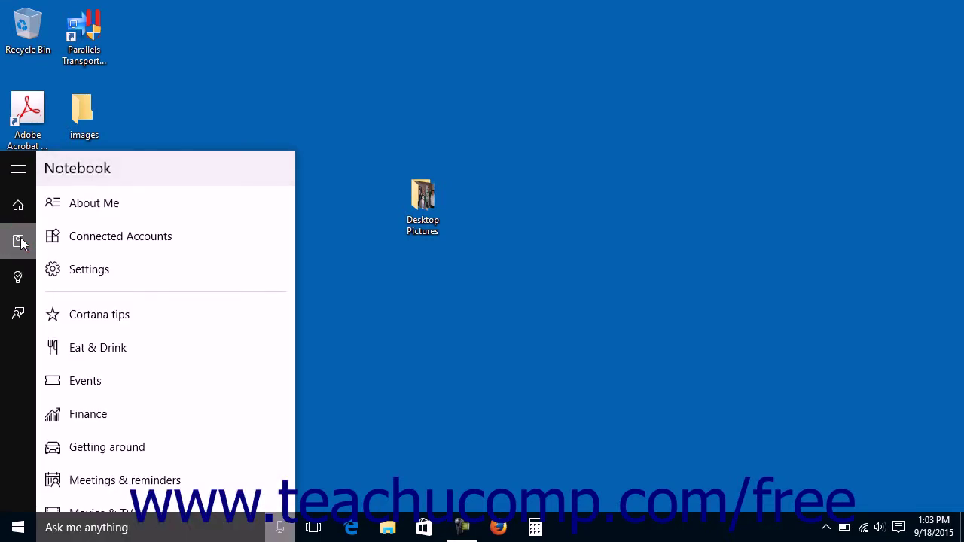
left_click(94, 351)
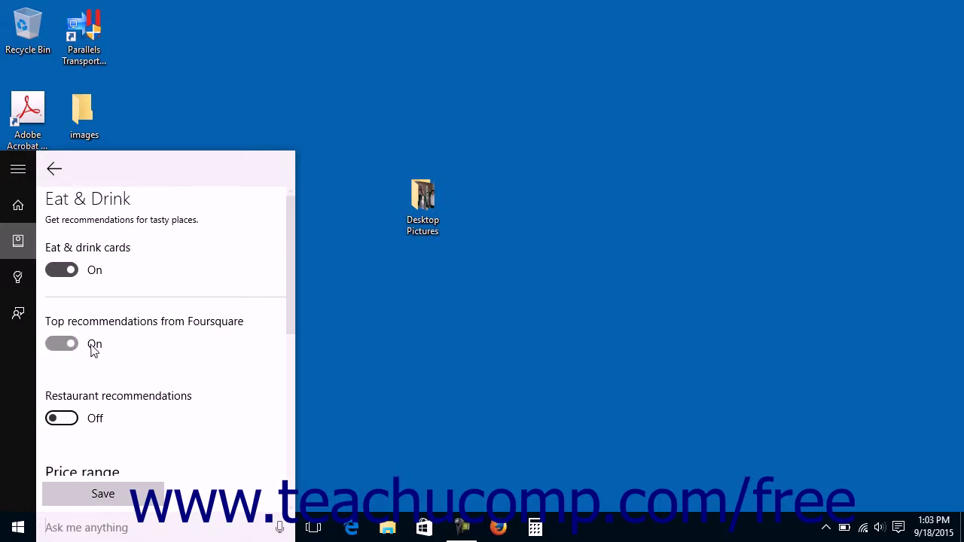
left_click(19, 241)
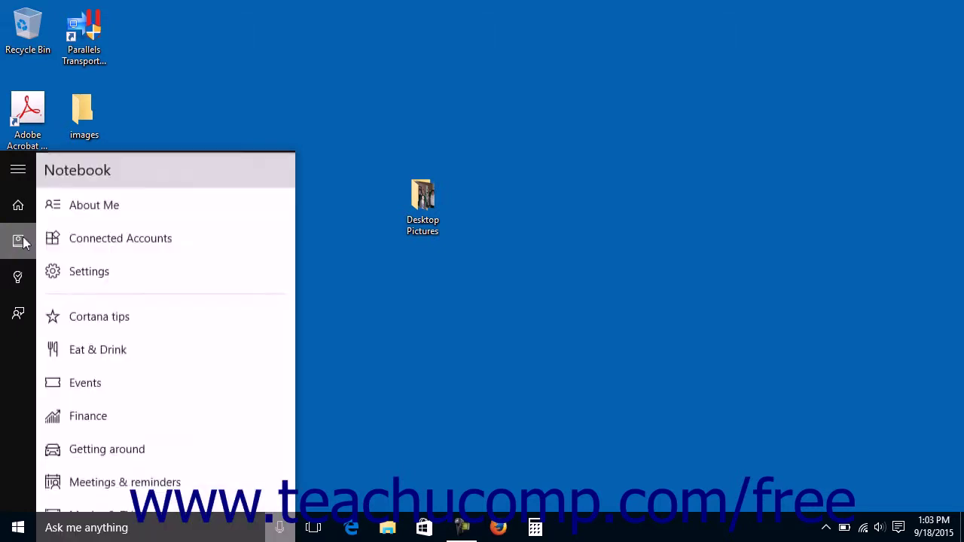
left_click(20, 279)
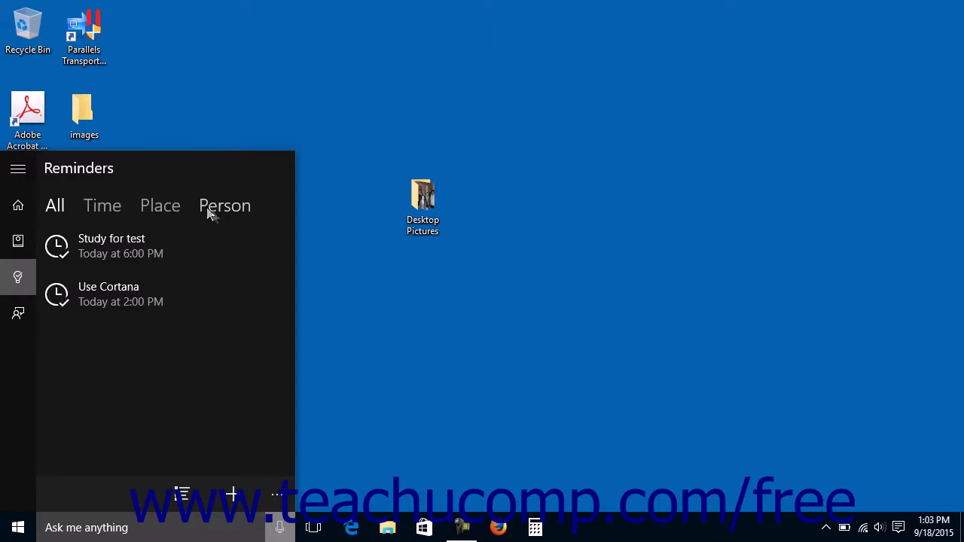
left_click(226, 251)
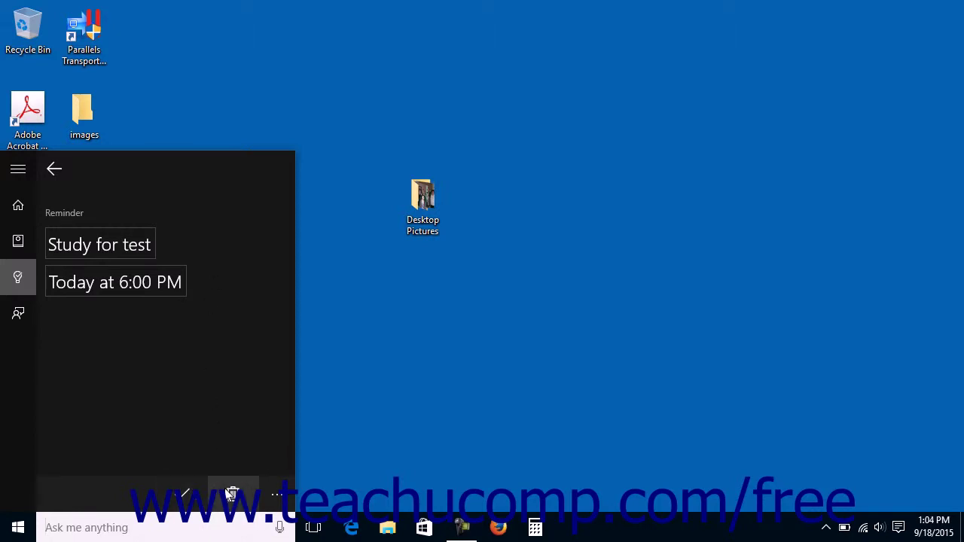
left_click(60, 173)
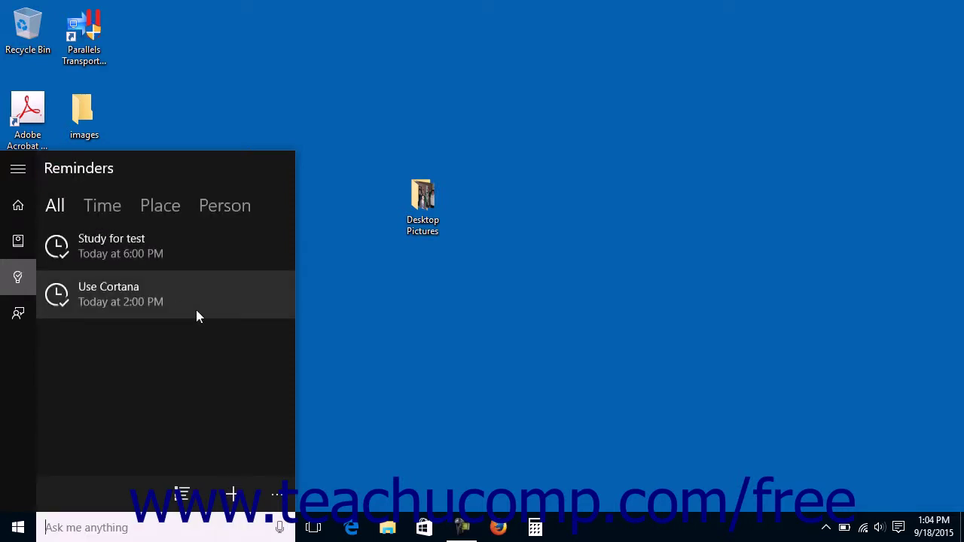
left_click(184, 495)
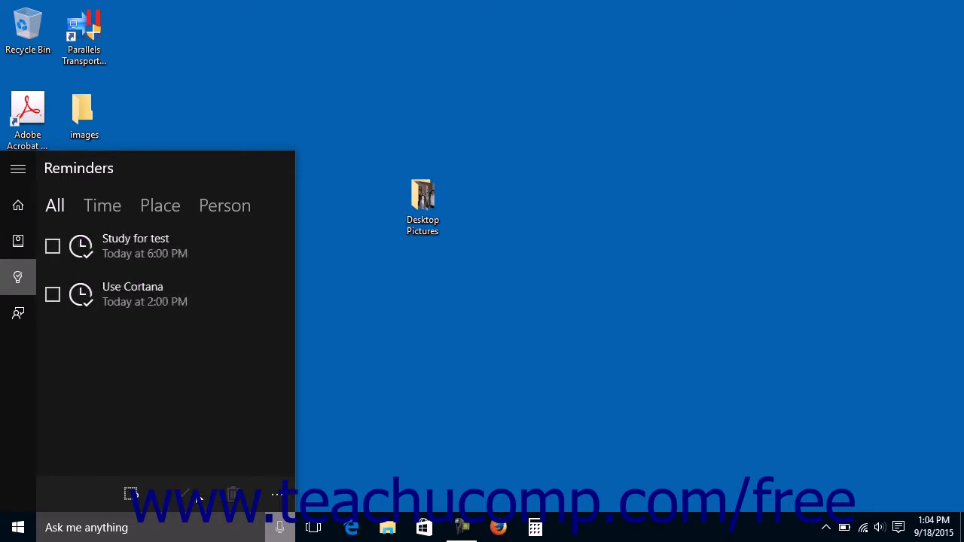
left_click(52, 294)
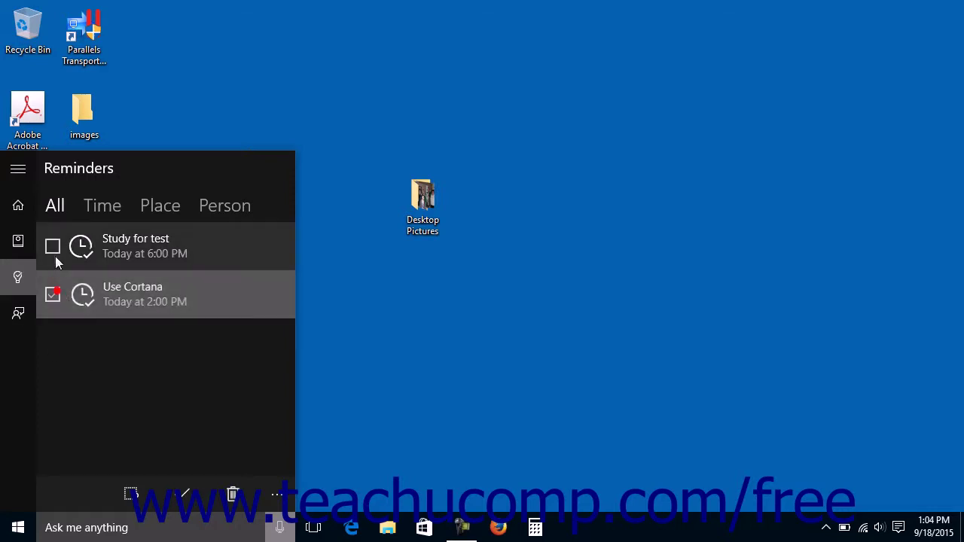
left_click(52, 246)
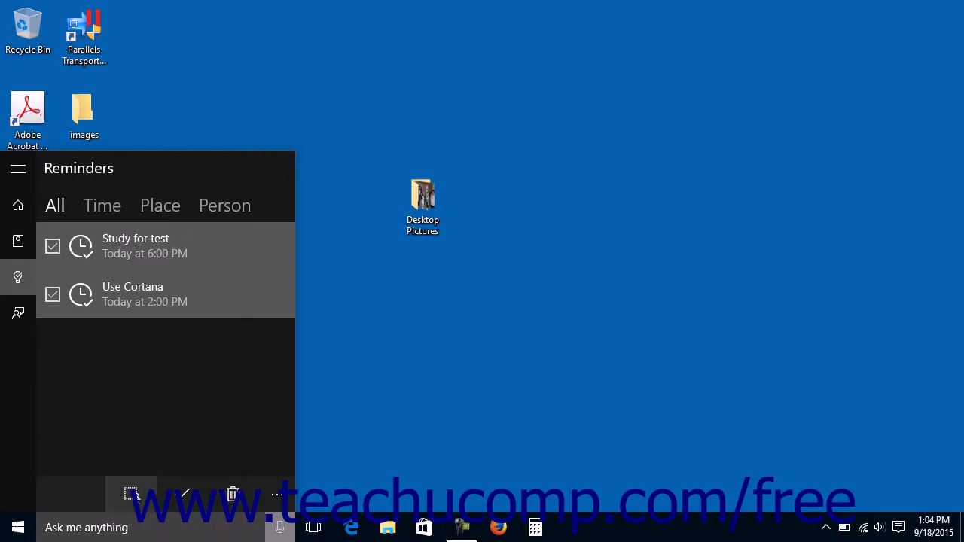
left_click(133, 495)
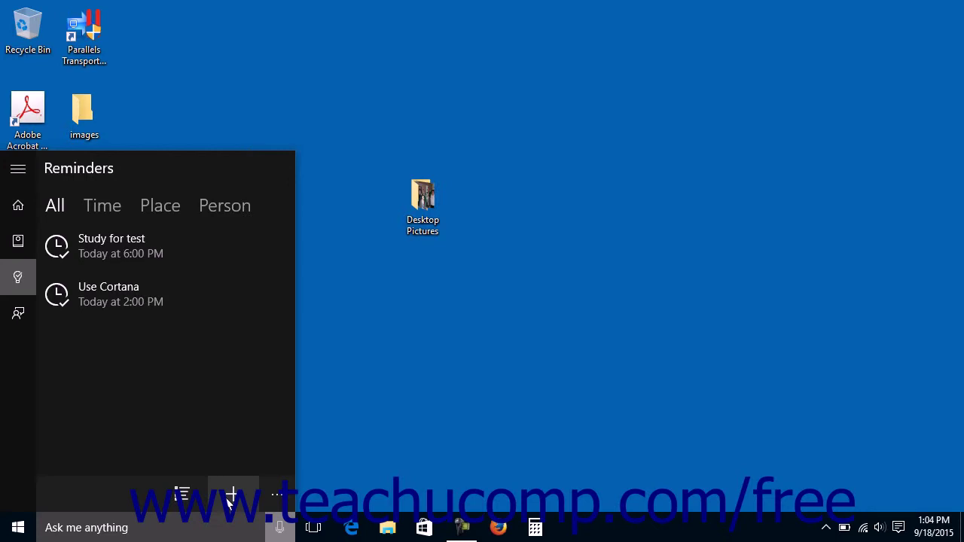
- Save a new 'Sleep' reminder for today at 10:55 PM and return to the Reminders list
left_click(230, 496)
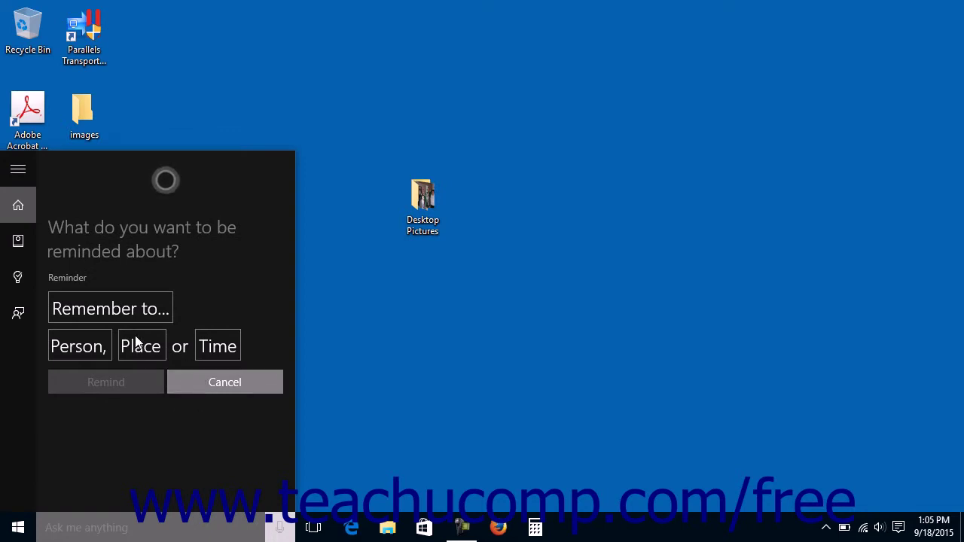
left_click(217, 345)
scroll(62, 334, "up", 2)
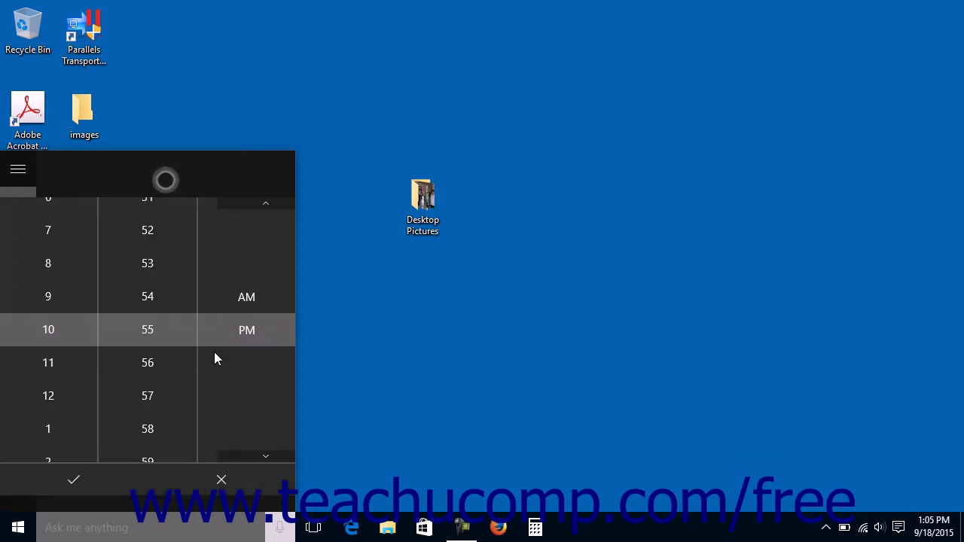
left_click(85, 474)
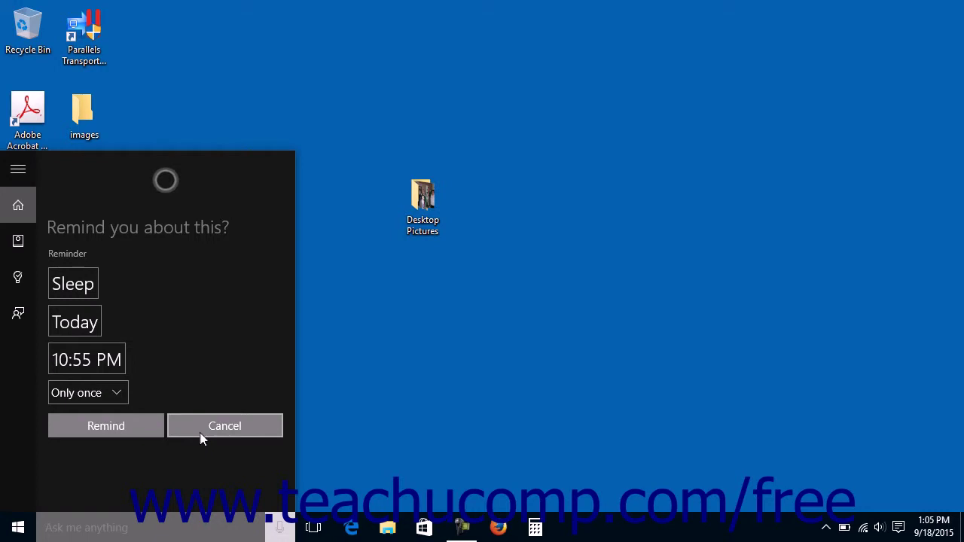
left_click(118, 430)
left_click(128, 307)
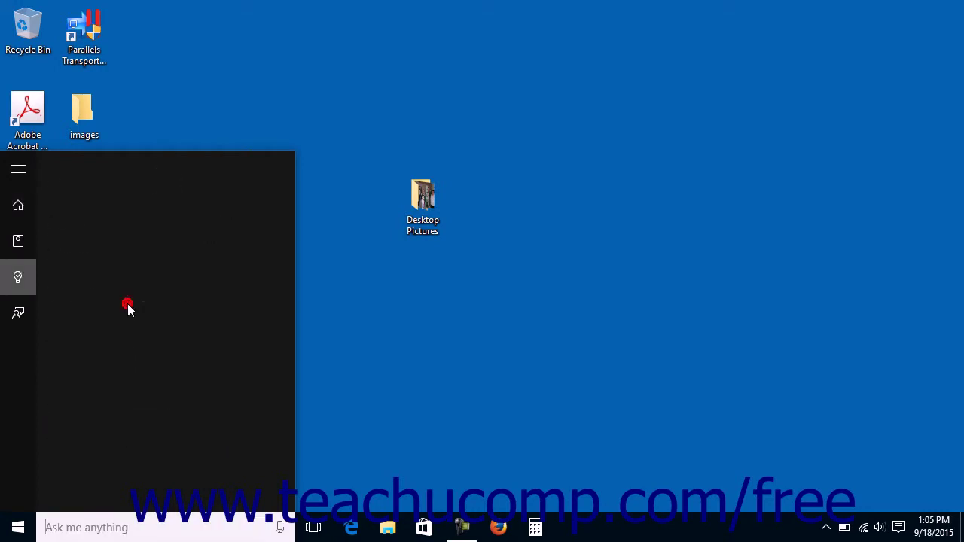
left_click(53, 173)
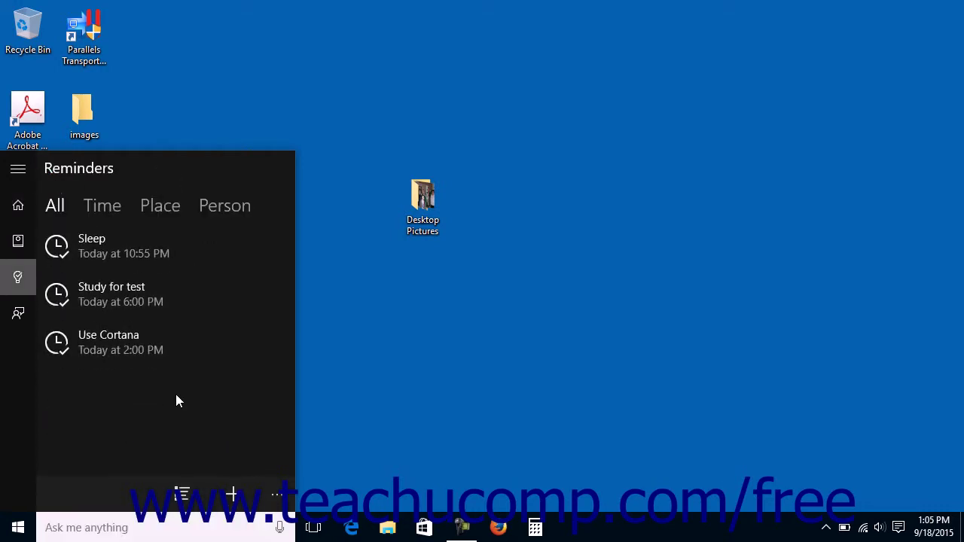
- Review the reminder History showing 'Get the mail' completed, then return to the Reminders list
left_click(273, 499)
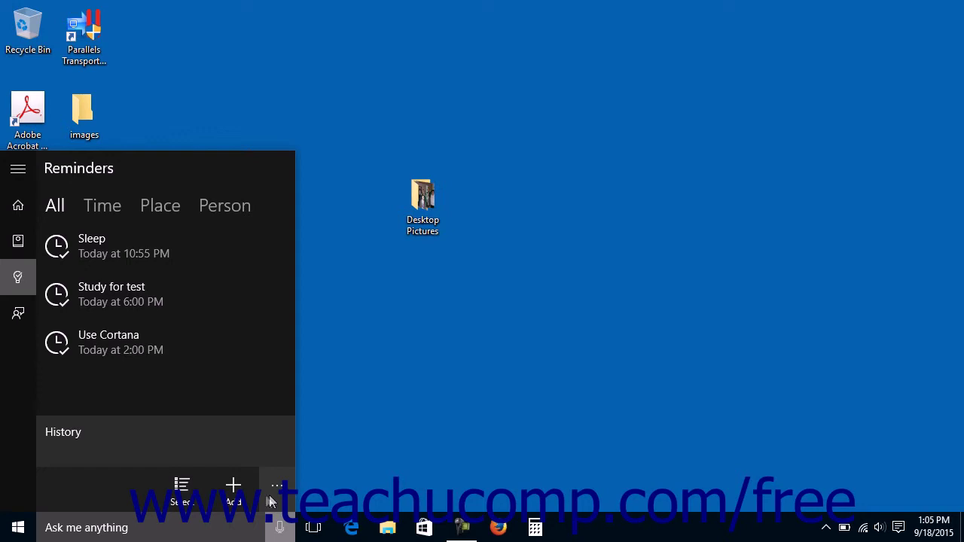
left_click(105, 448)
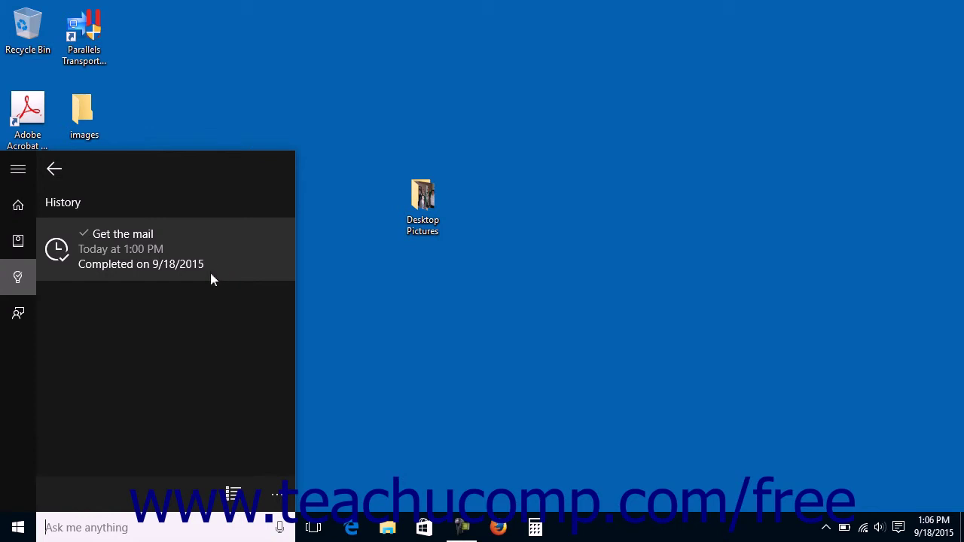
left_click(53, 172)
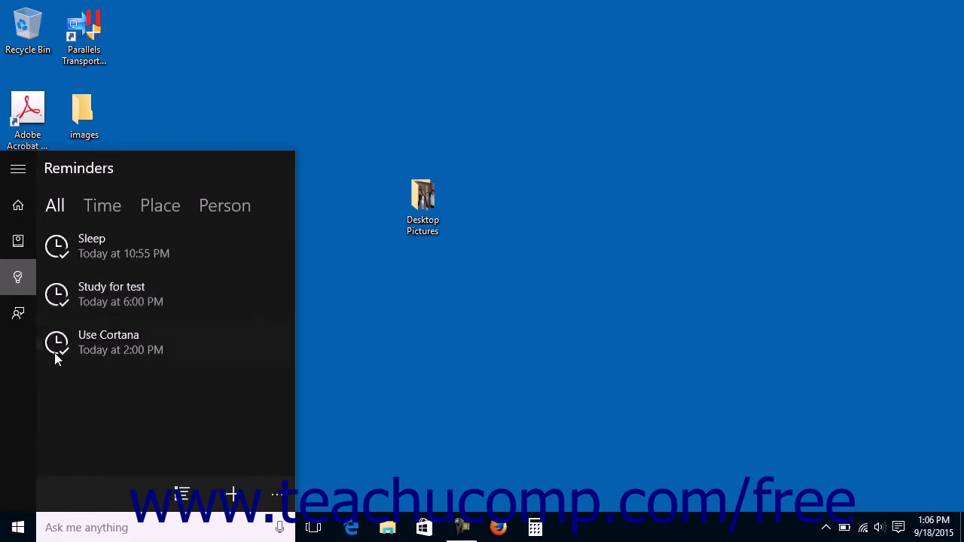
- Open Cortana's Provide feedback form from the left sidebar
left_click(25, 317)
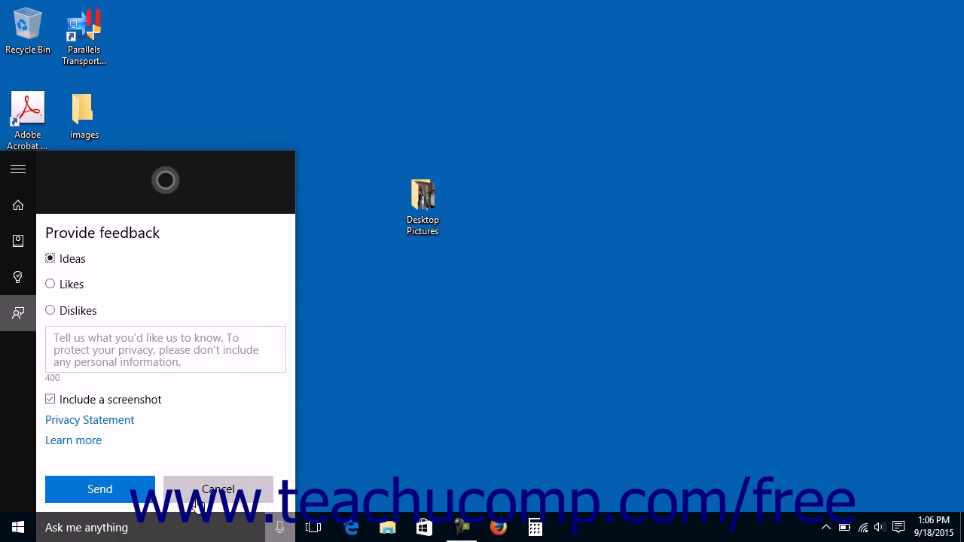
- Dismiss the Cortana panel to return to the clear desktop
left_click(332, 409)
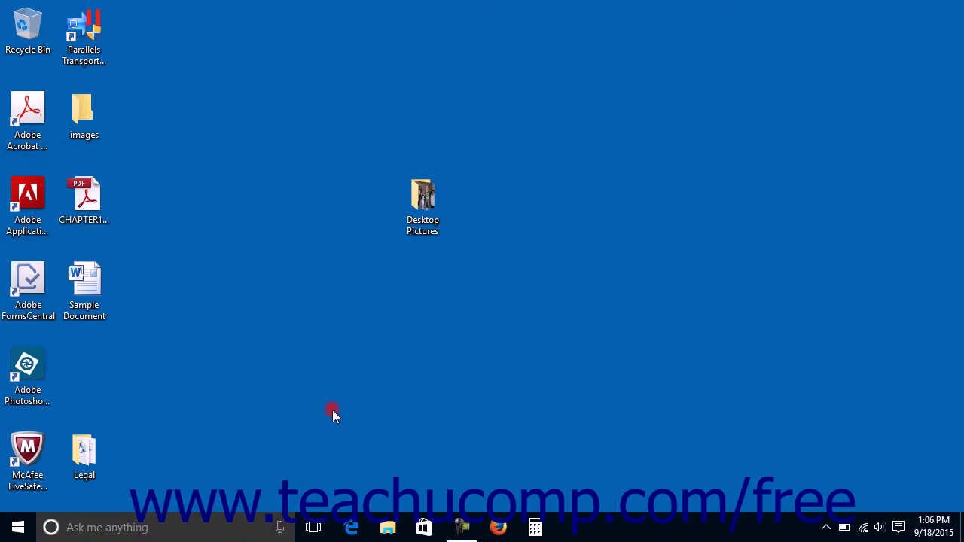